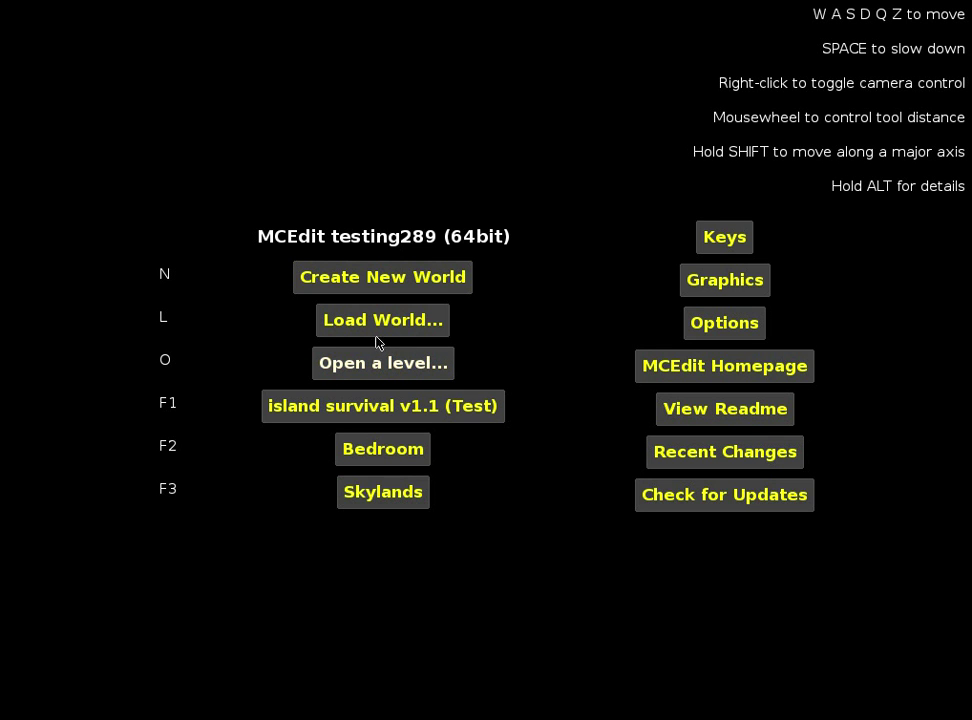
# Load the existing world "island survival v1.1 (Test)".
pyautogui.click(362, 329)
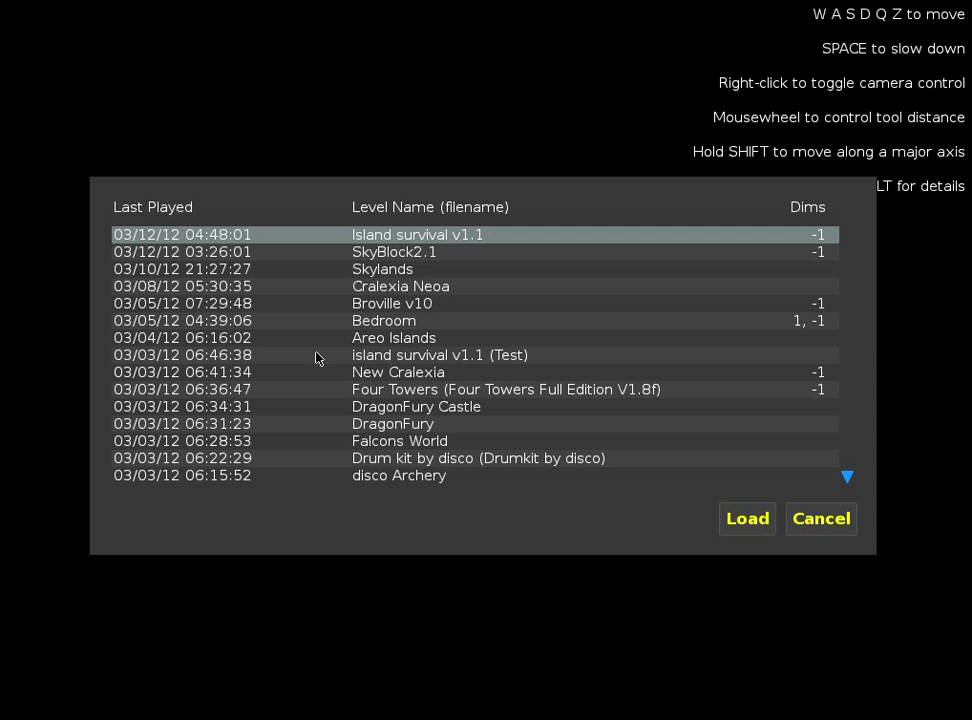
pyautogui.click(412, 355)
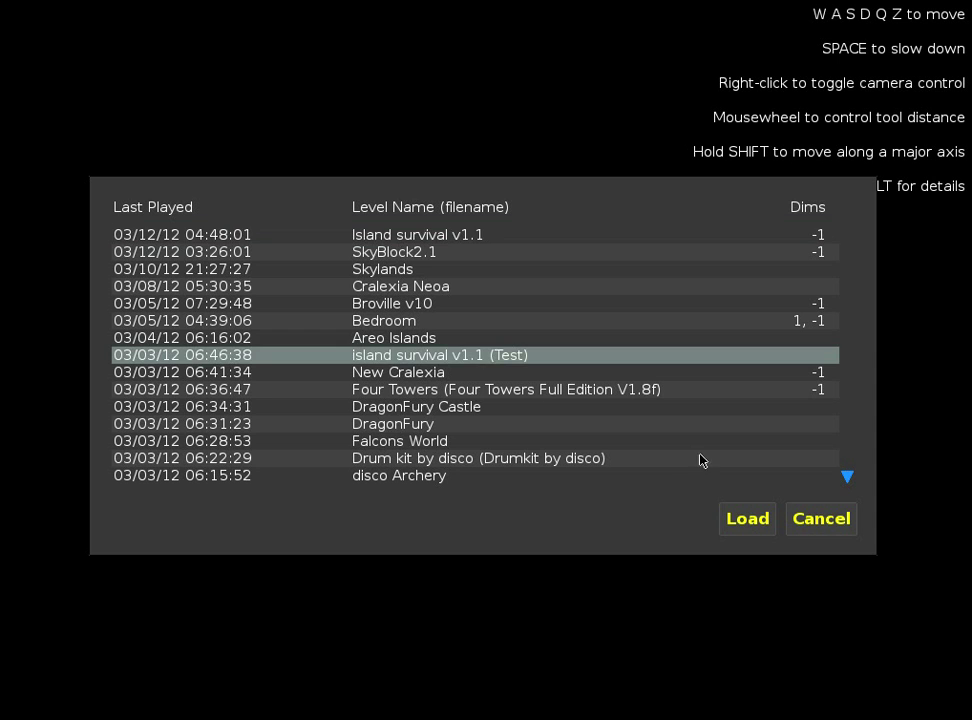
pyautogui.click(747, 519)
# Select the entire island map from above and expand the selection to the edges of its chunks, covering 480W x 496L x 128H.
pyautogui.rightClick(489, 349)
pyautogui.press('i')
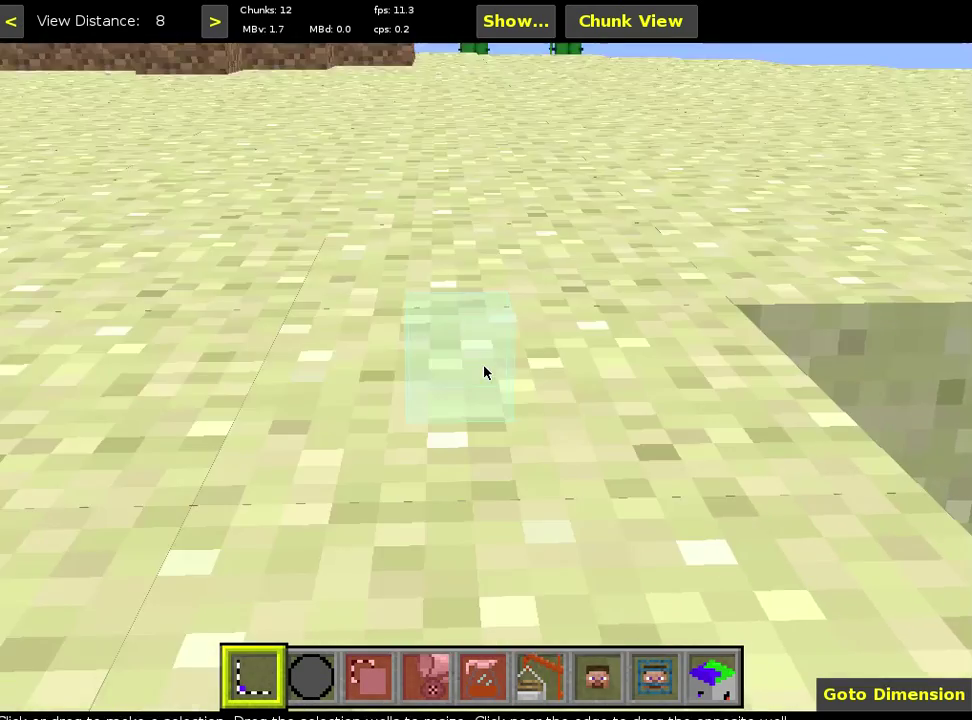
pyautogui.press('k')
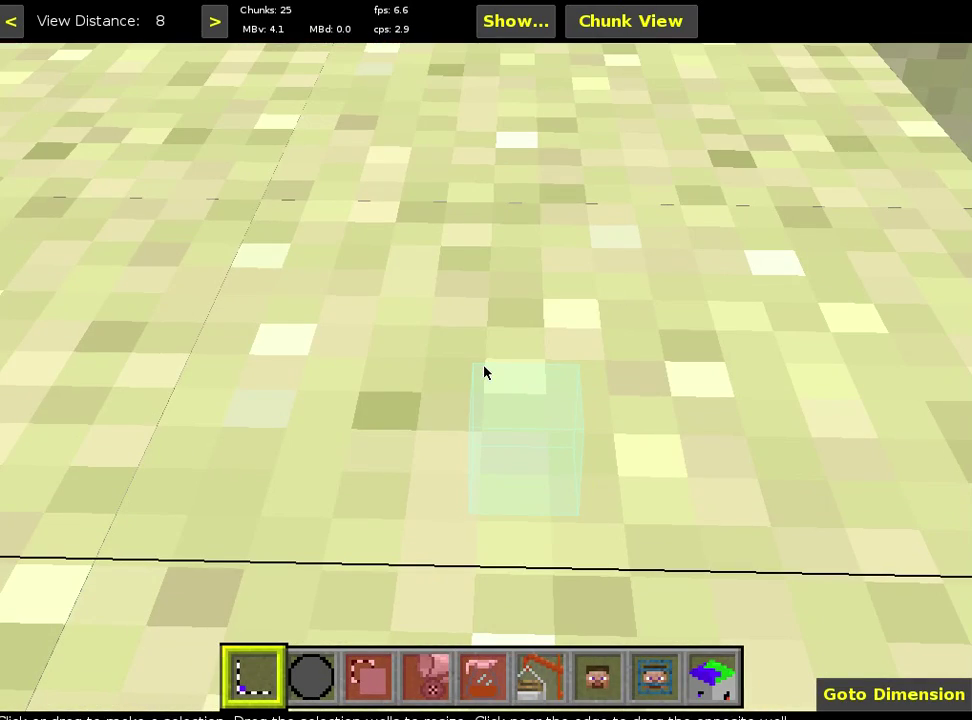
pyautogui.press('k')
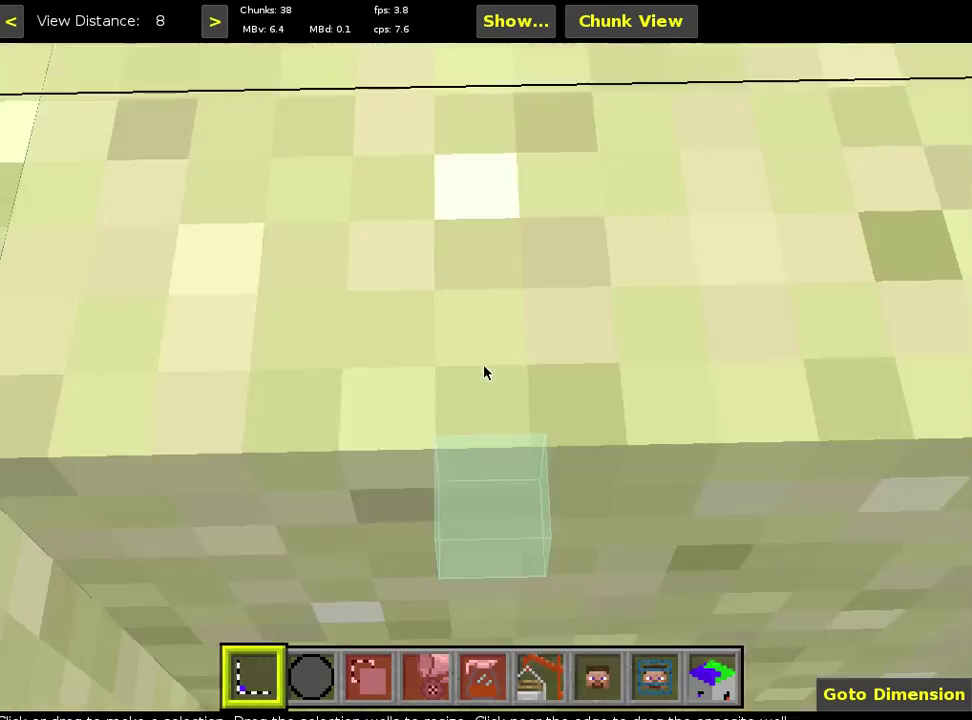
pyautogui.press('q')
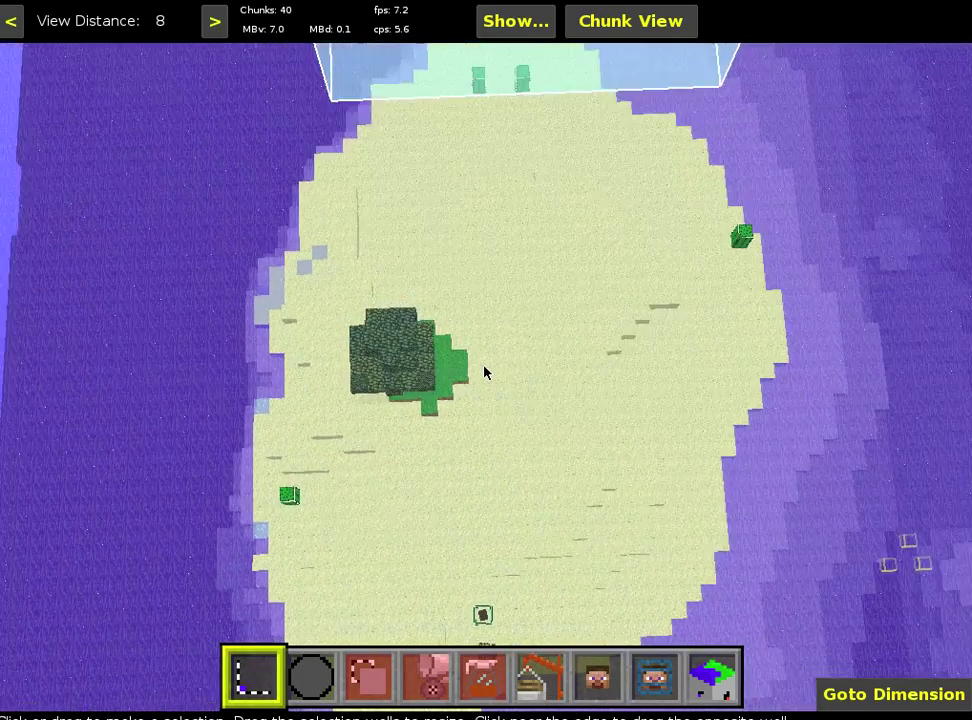
pyautogui.press('q')
pyautogui.press('q')
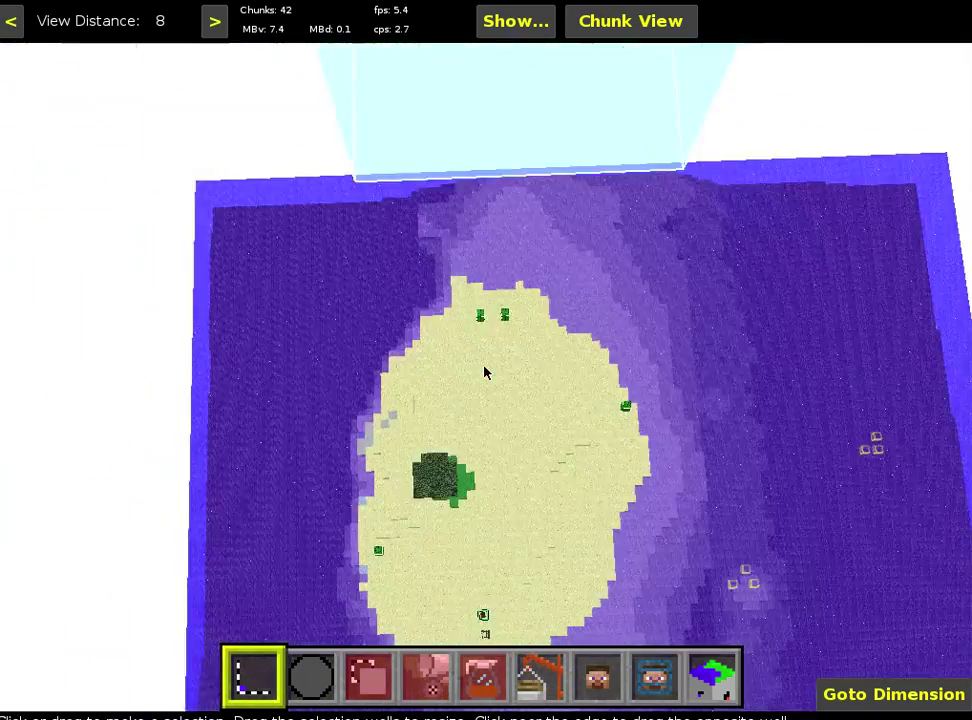
pyautogui.press('k')
pyautogui.press('j')
pyautogui.press('q')
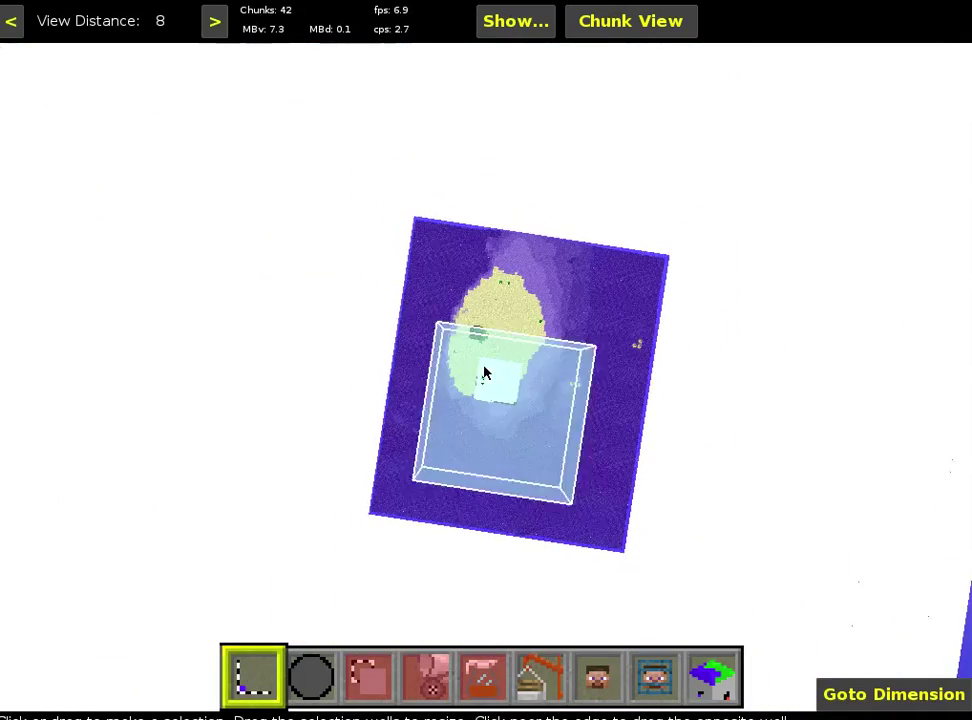
pyautogui.press('l')
pyautogui.press('q')
pyautogui.press('q')
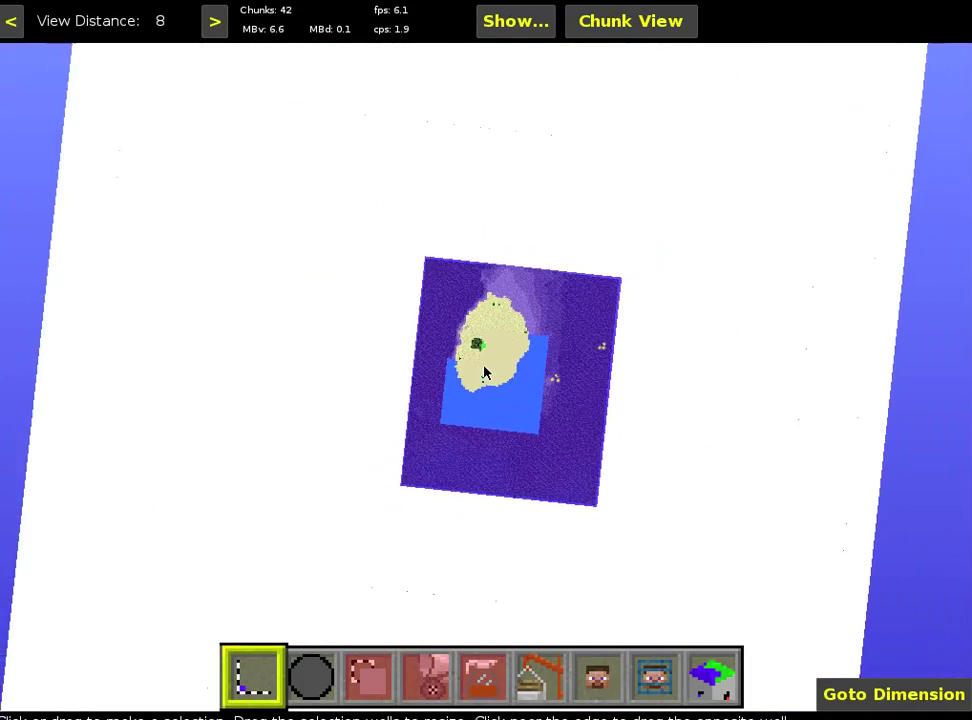
pyautogui.press('q')
pyautogui.press('l')
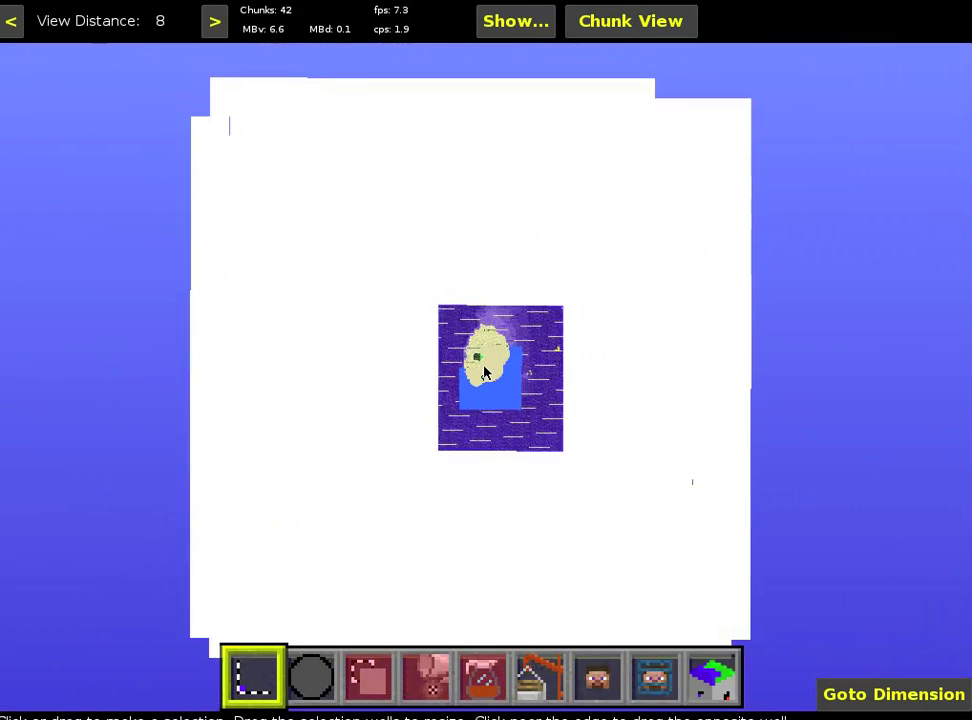
pyautogui.press('j')
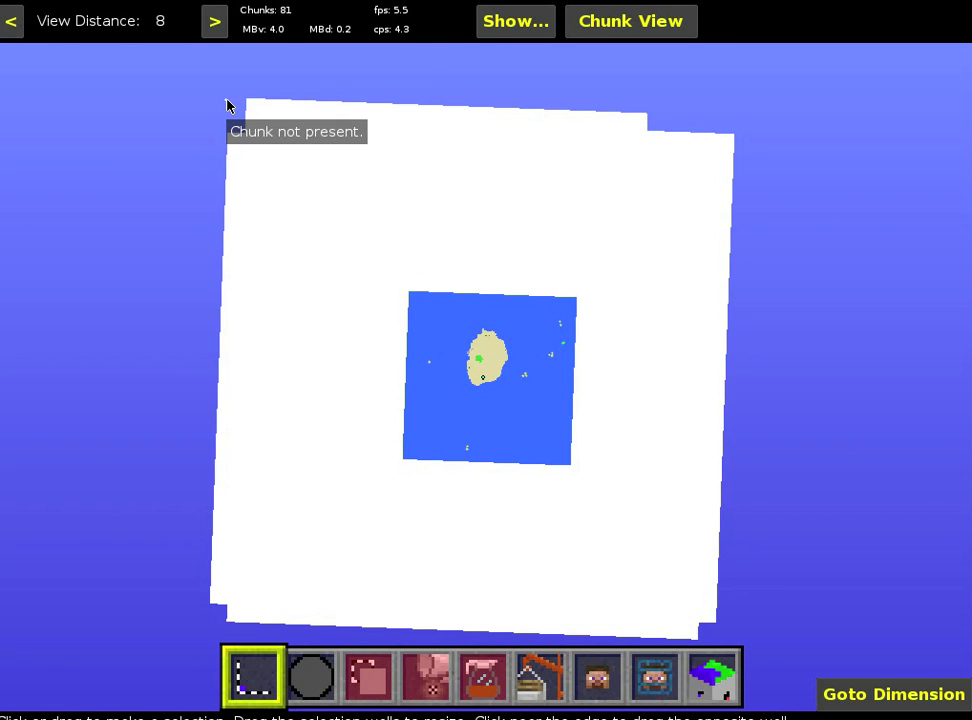
pyautogui.moveTo(227, 105); pyautogui.dragTo(716, 646)
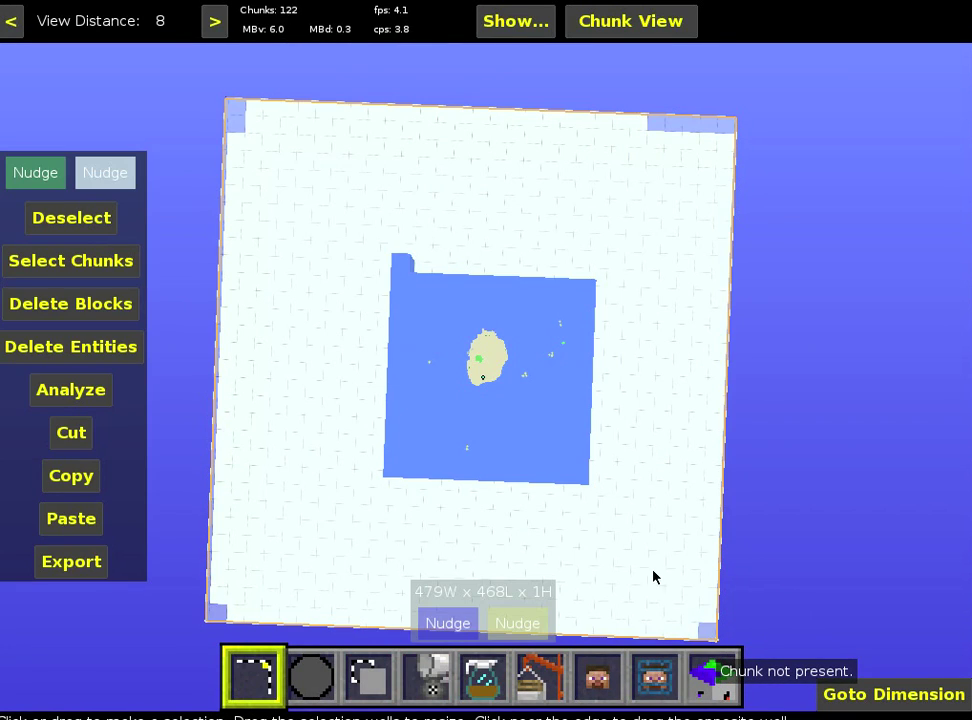
pyautogui.click(95, 265)
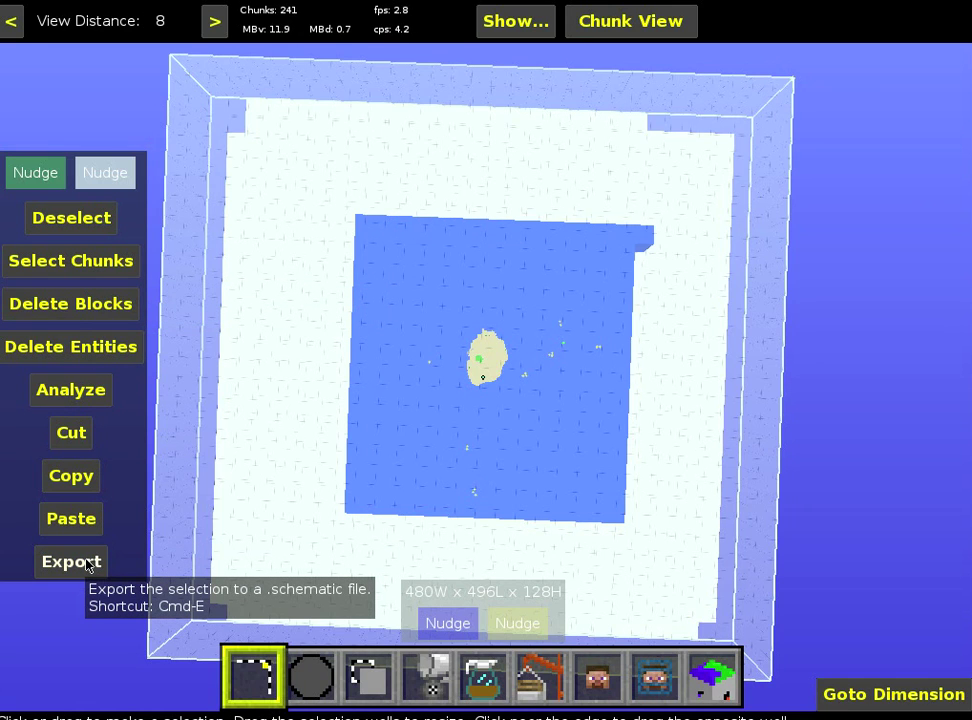
# Export the selected map as a schematic named "test" in the MCEdit-schematics folder.
pyautogui.click(58, 474)
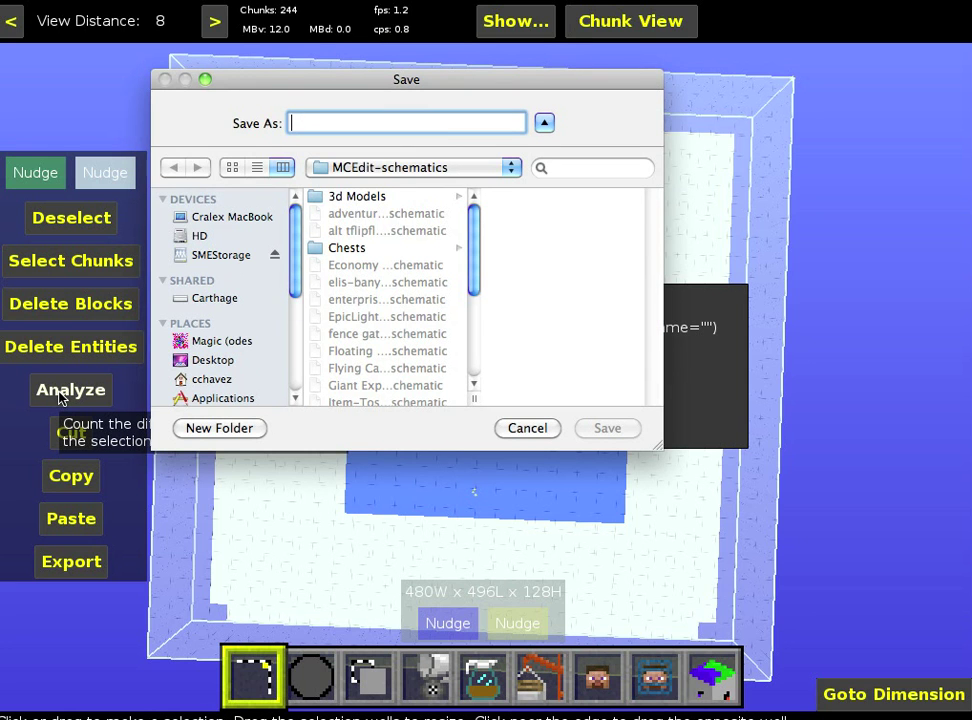
pyautogui.write('test')
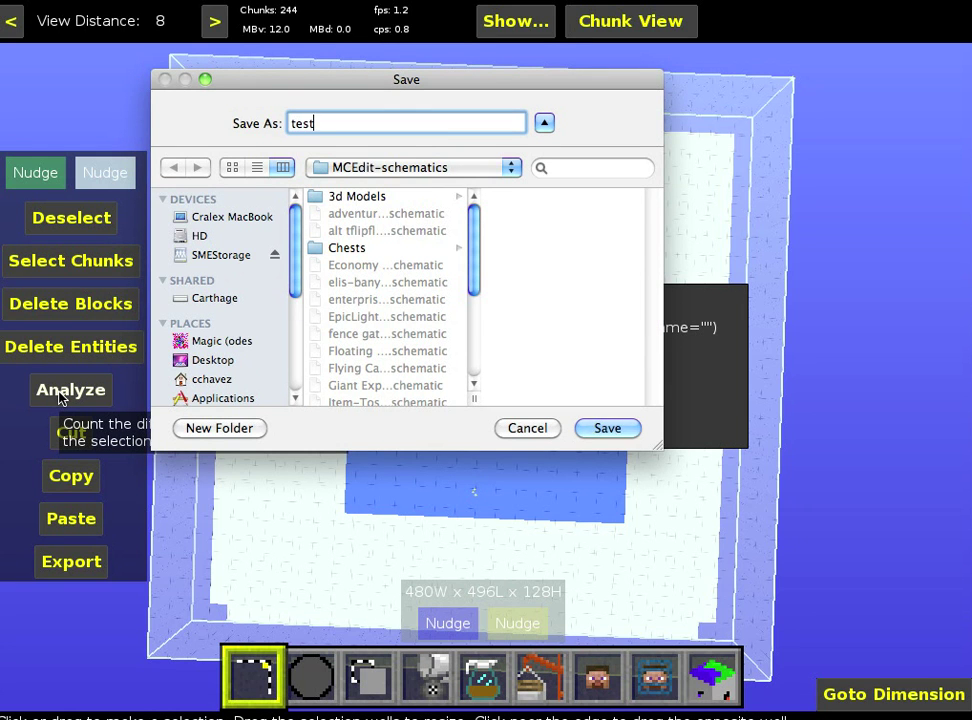
pyautogui.click(613, 428)
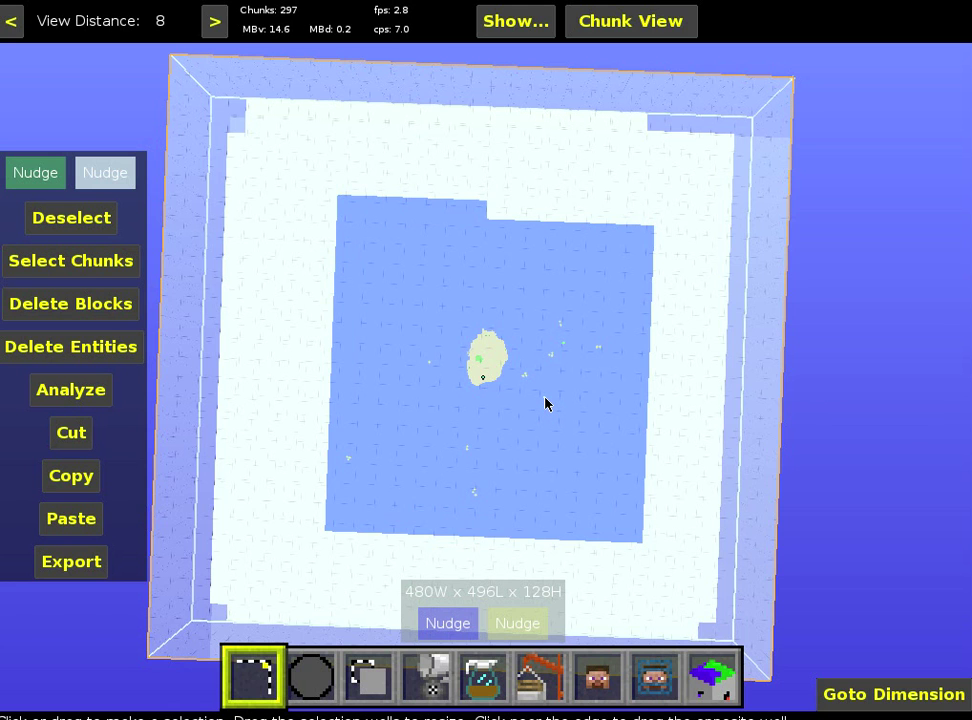
# Close the island world and create a new survival world using the Flatland generator.
pyautogui.press('Escape')
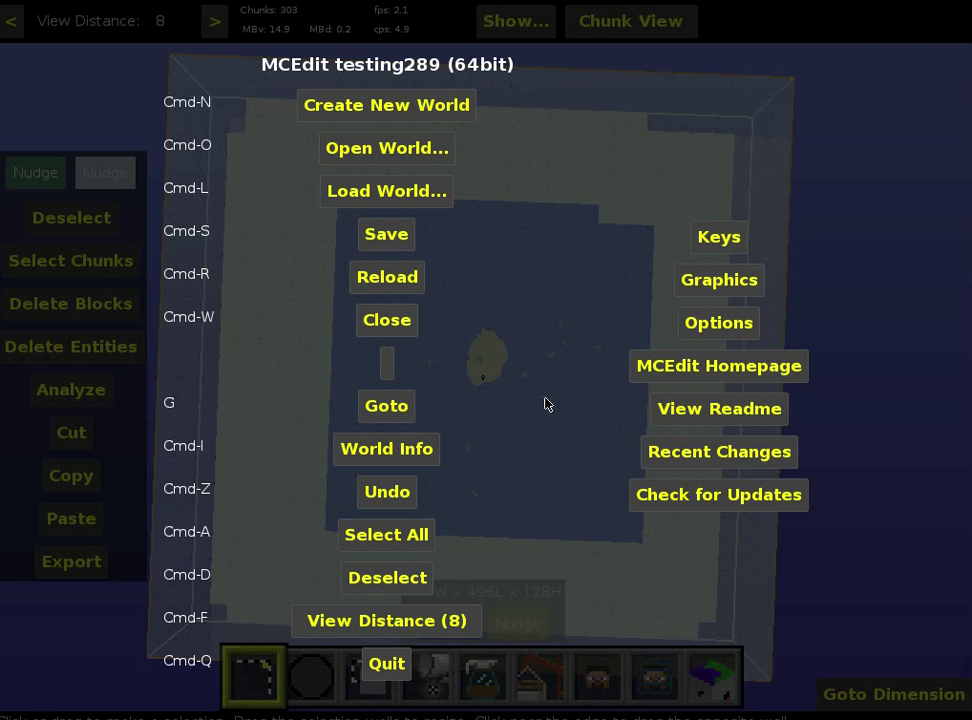
pyautogui.press('super+w')
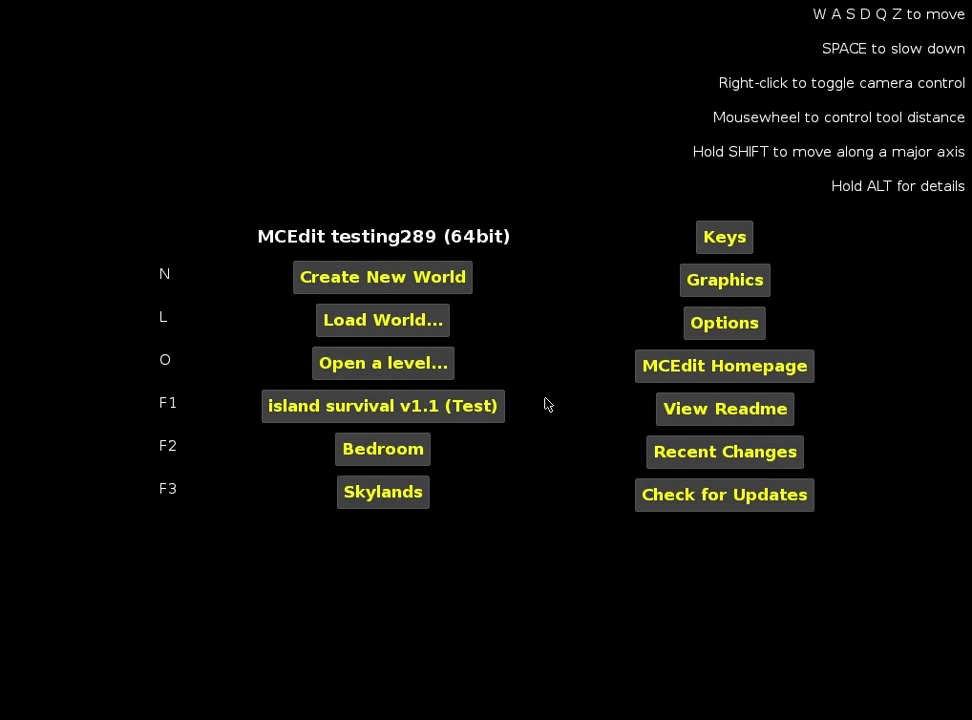
pyautogui.click(382, 280)
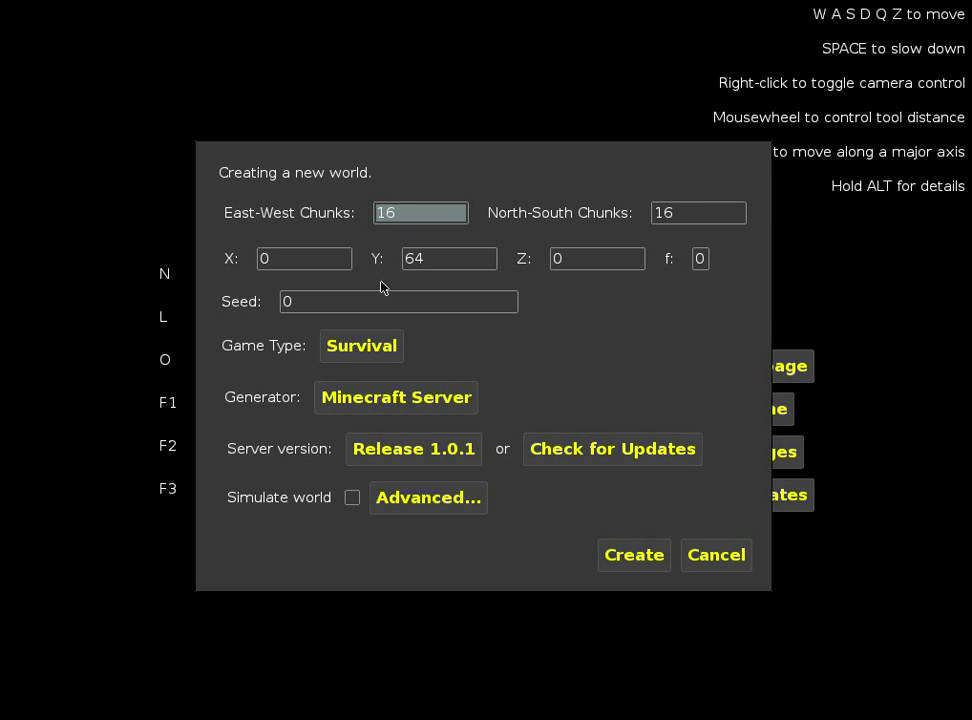
pyautogui.click(398, 398)
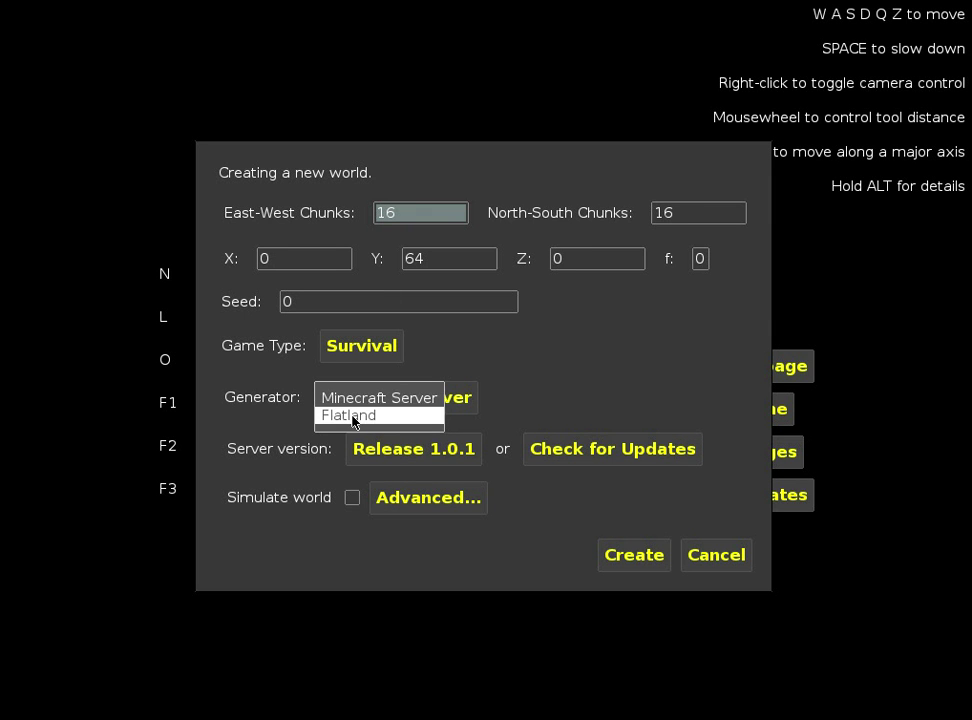
pyautogui.click(352, 416)
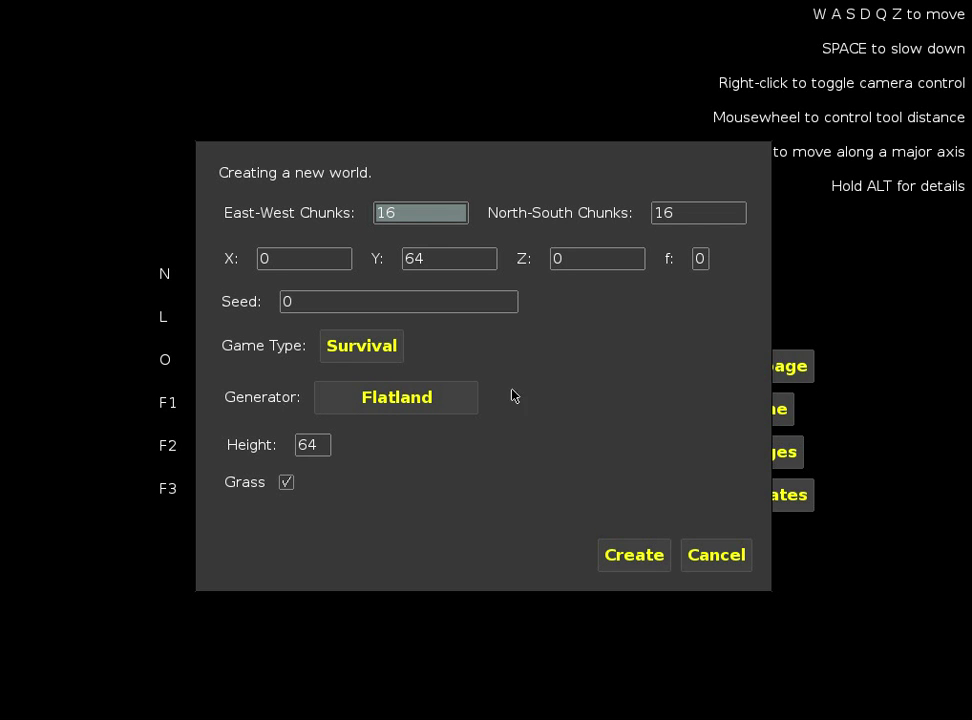
pyautogui.click(632, 558)
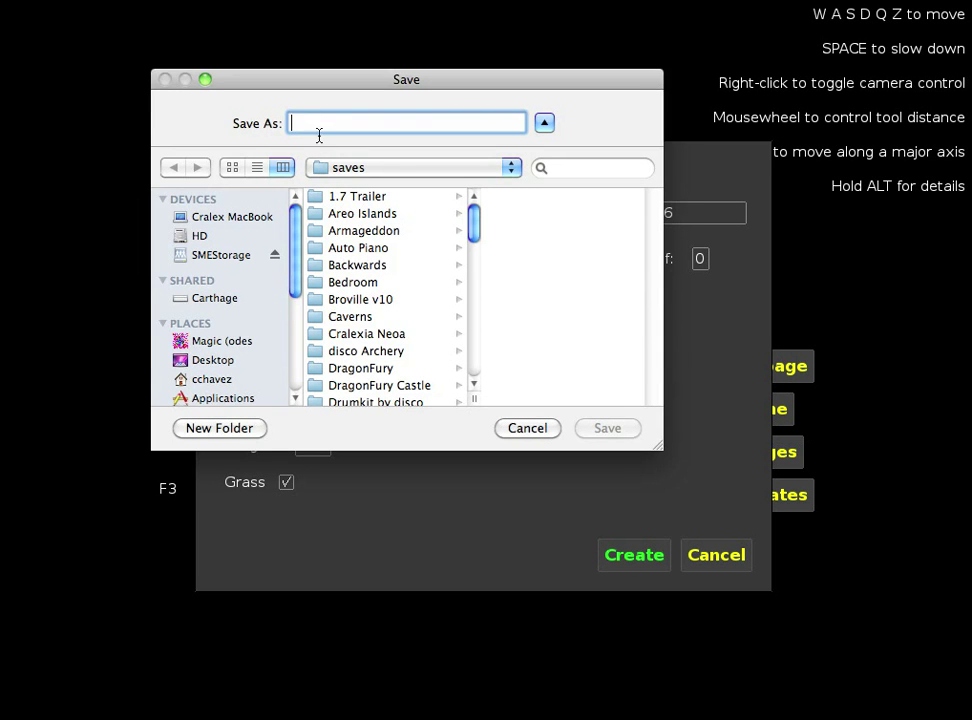
# Save the new world as "test anvil" in the saves folder and dismiss the creation notice.
pyautogui.write('test anv')
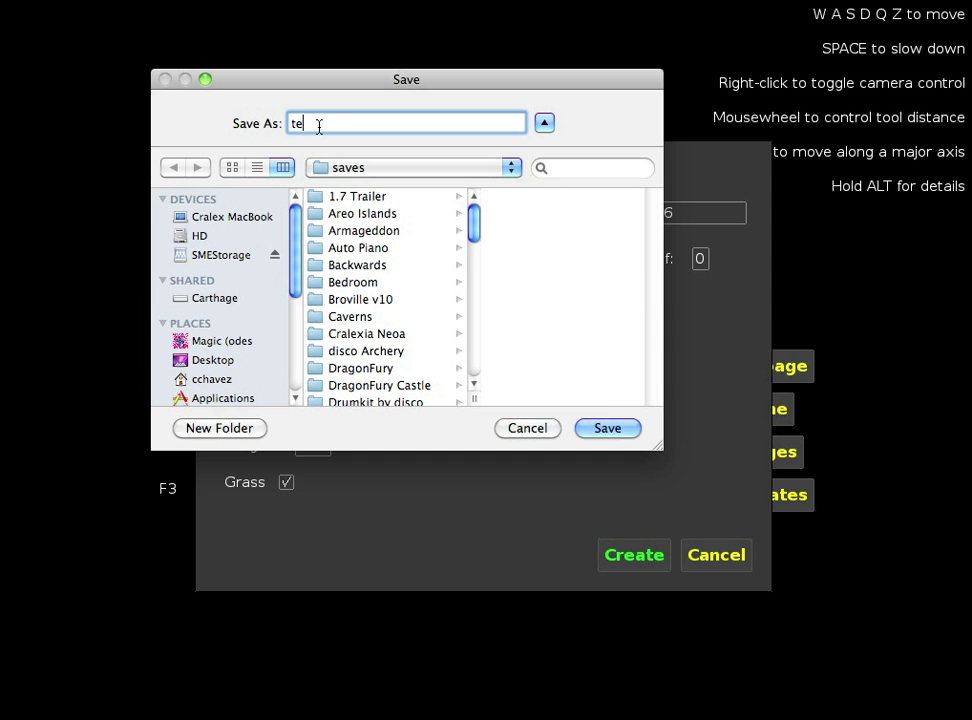
pyautogui.write('il')
pyautogui.click(609, 430)
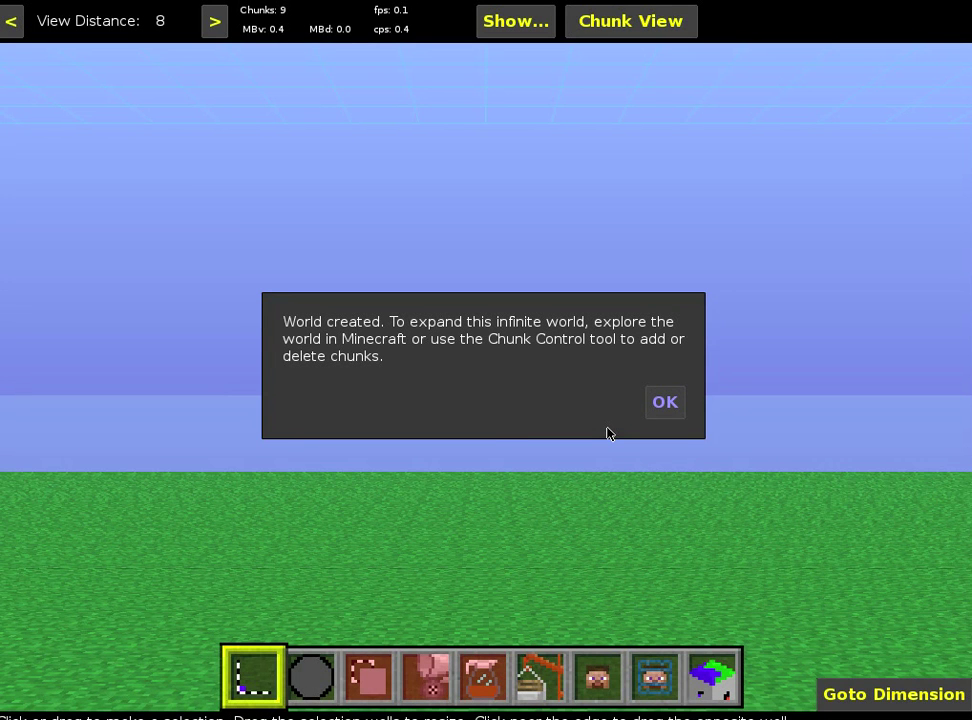
pyautogui.click(665, 403)
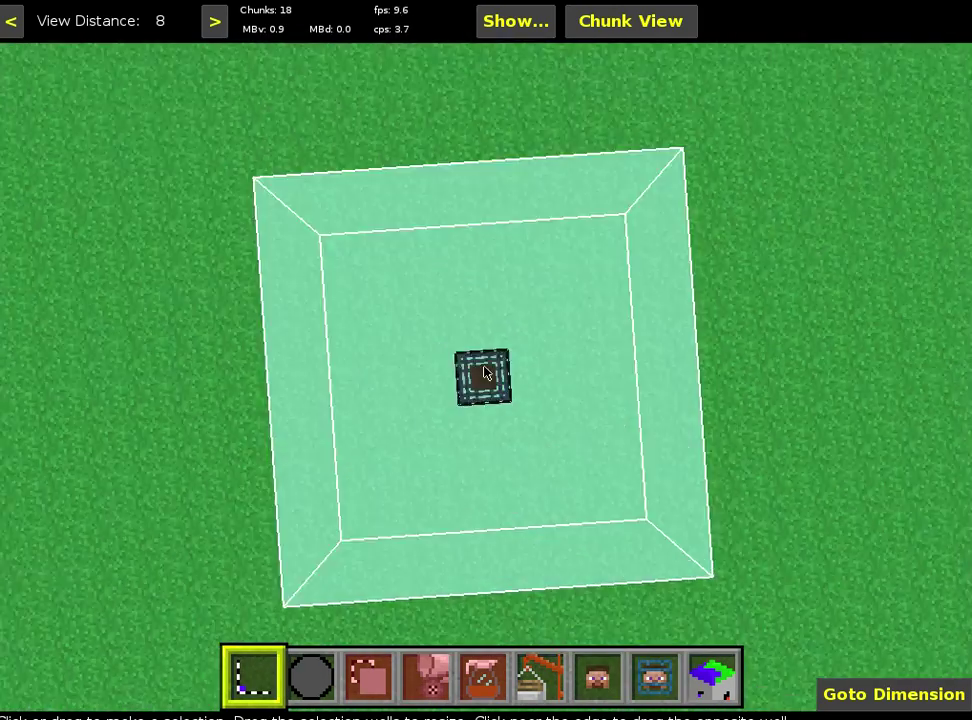
# Place test.schematic over the middle of the flat world and import it.
pyautogui.press('s')
pyautogui.rightClick(484, 372)
pyautogui.click(440, 421)
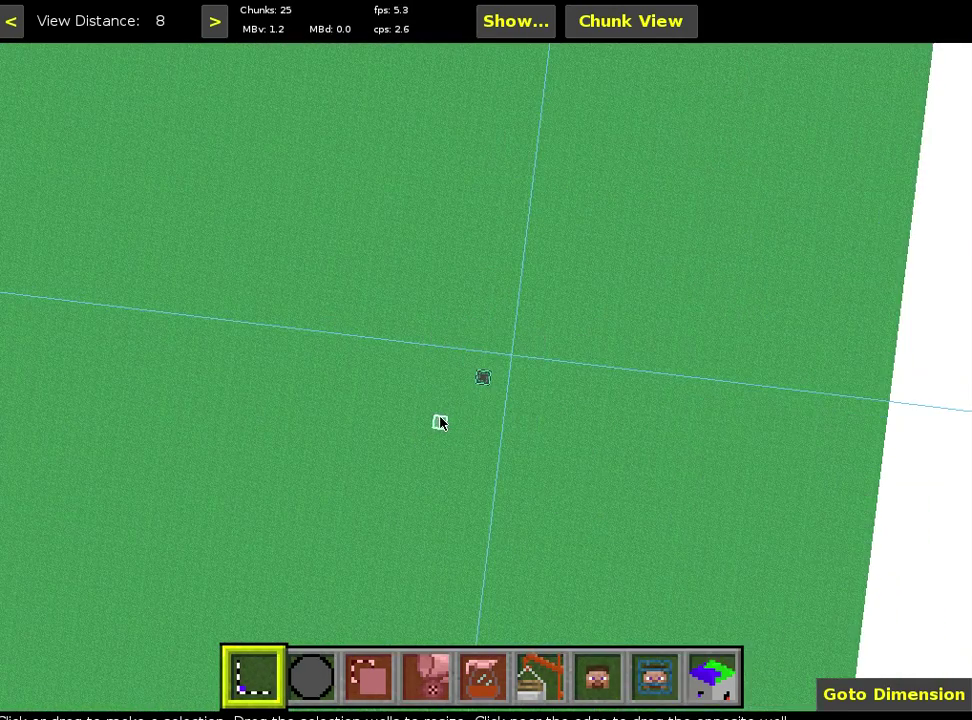
pyautogui.click(540, 679)
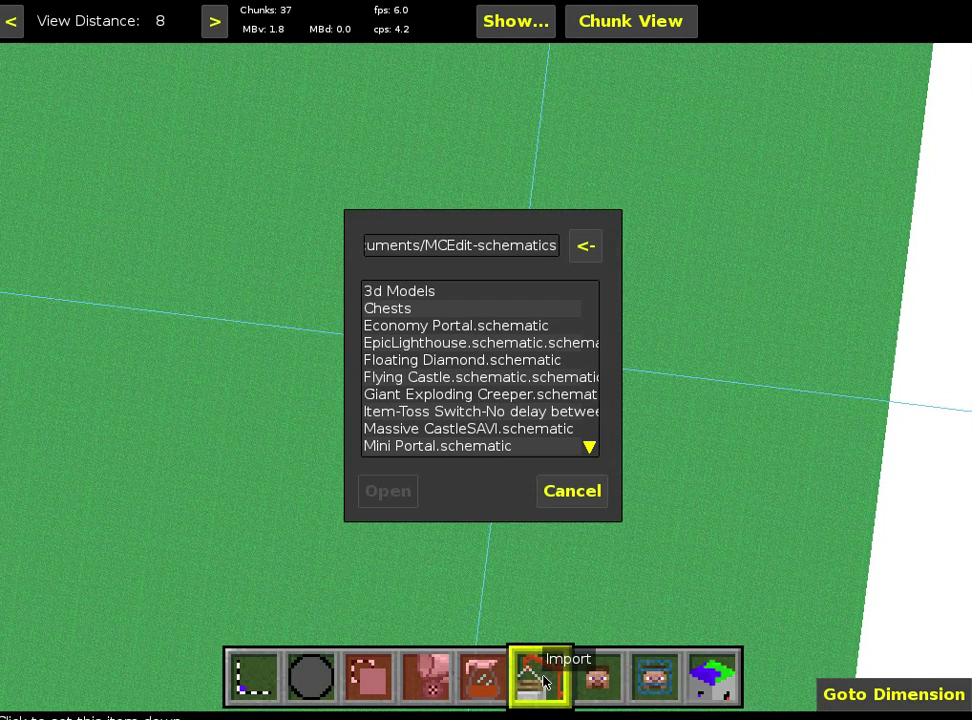
pyautogui.scroll(-5, 463, 427)
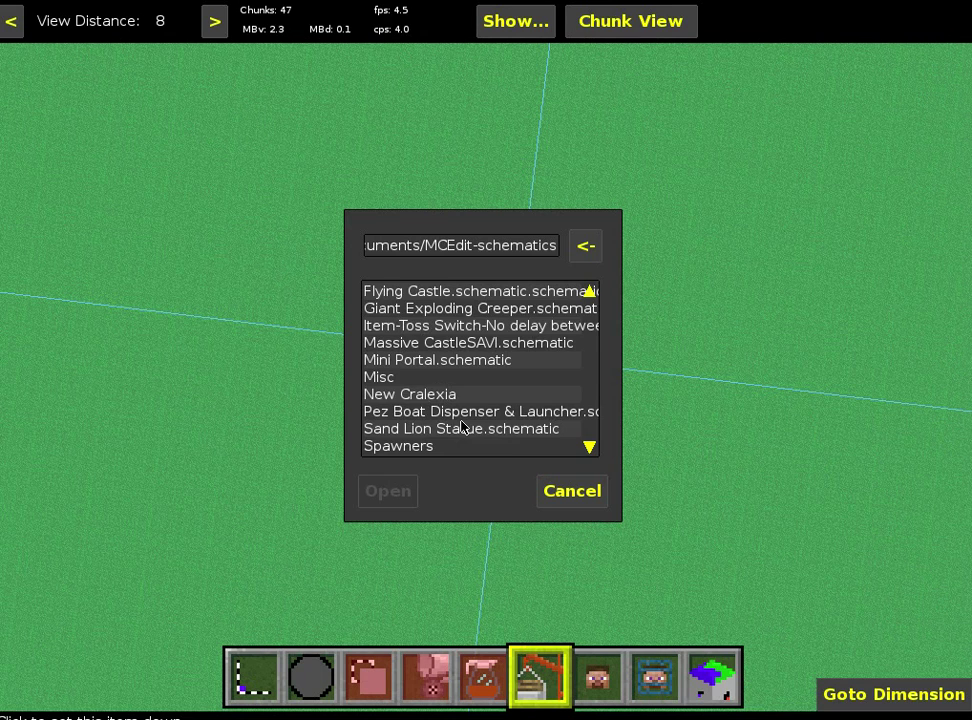
pyautogui.scroll(-5, 455, 426)
pyautogui.scroll(-5, 451, 424)
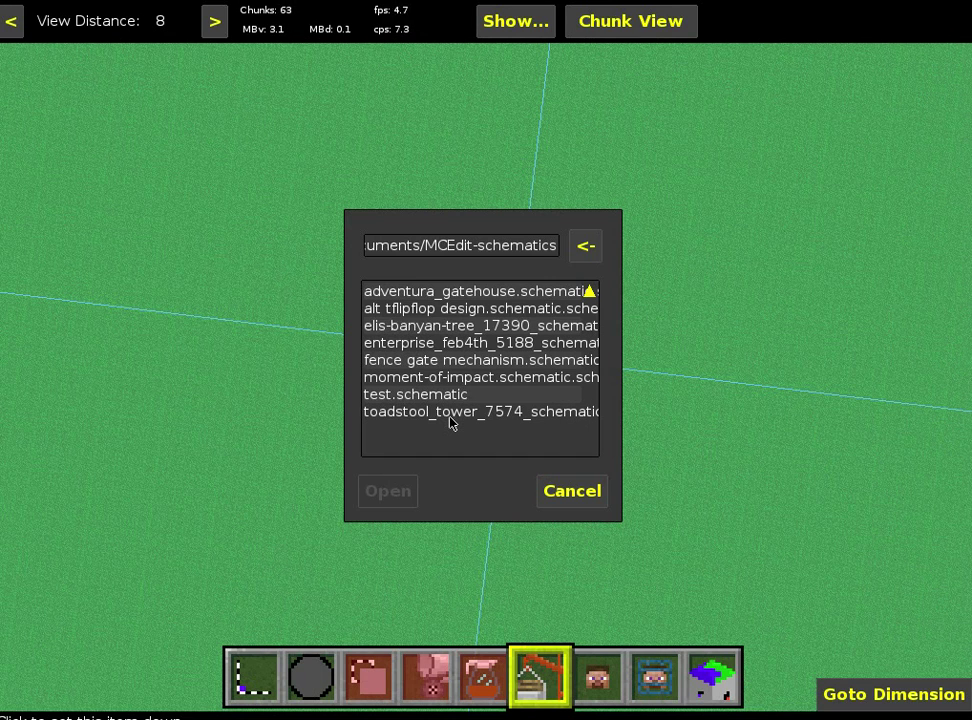
pyautogui.click(431, 400)
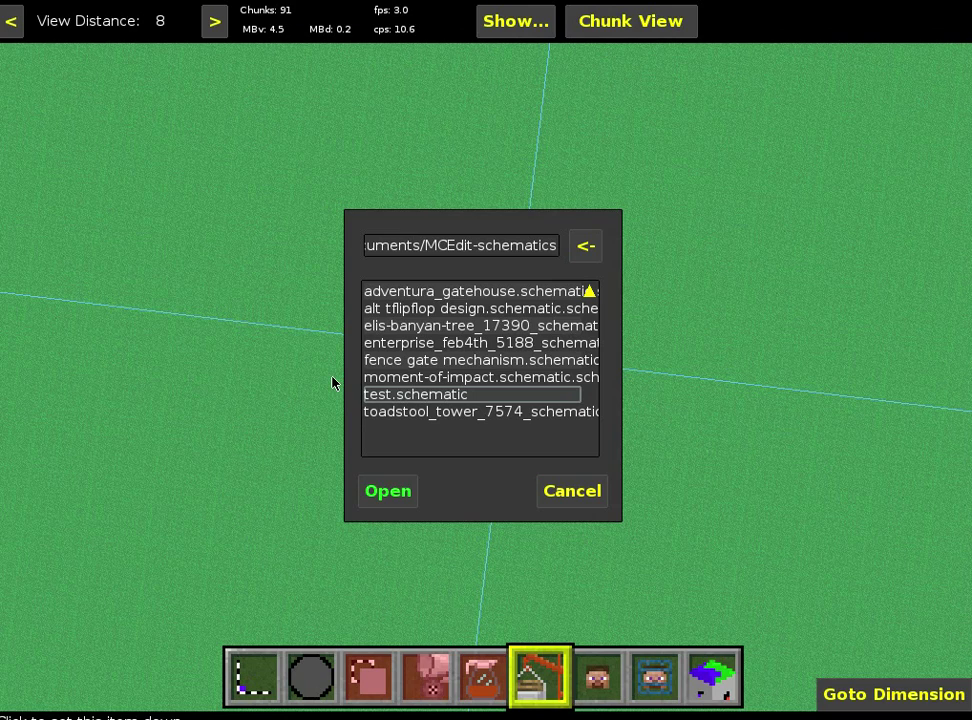
pyautogui.click(389, 497)
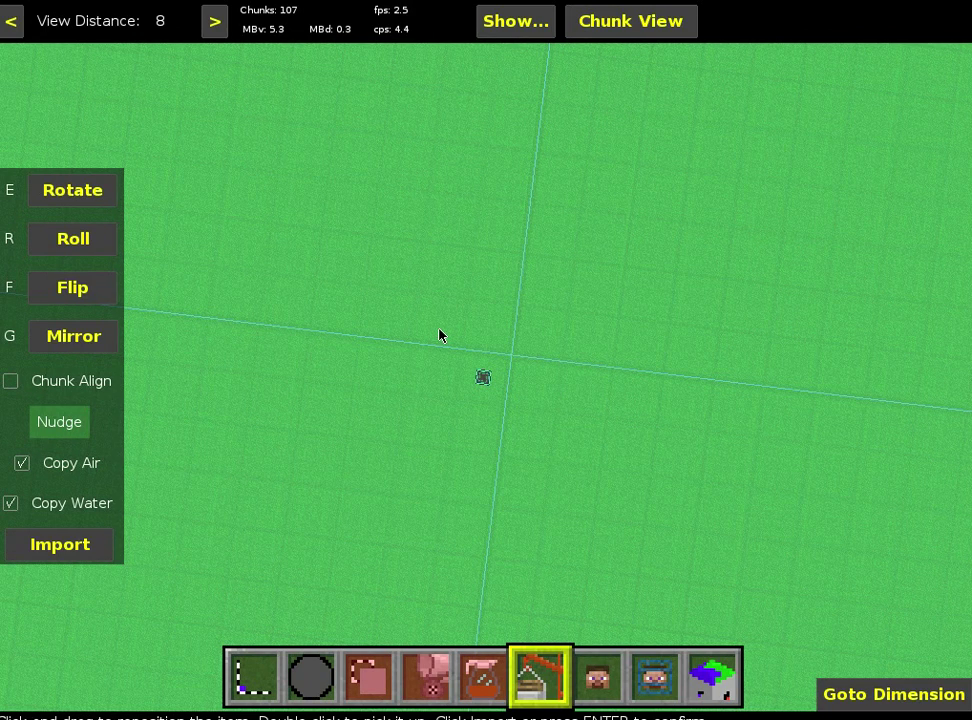
pyautogui.click(78, 543)
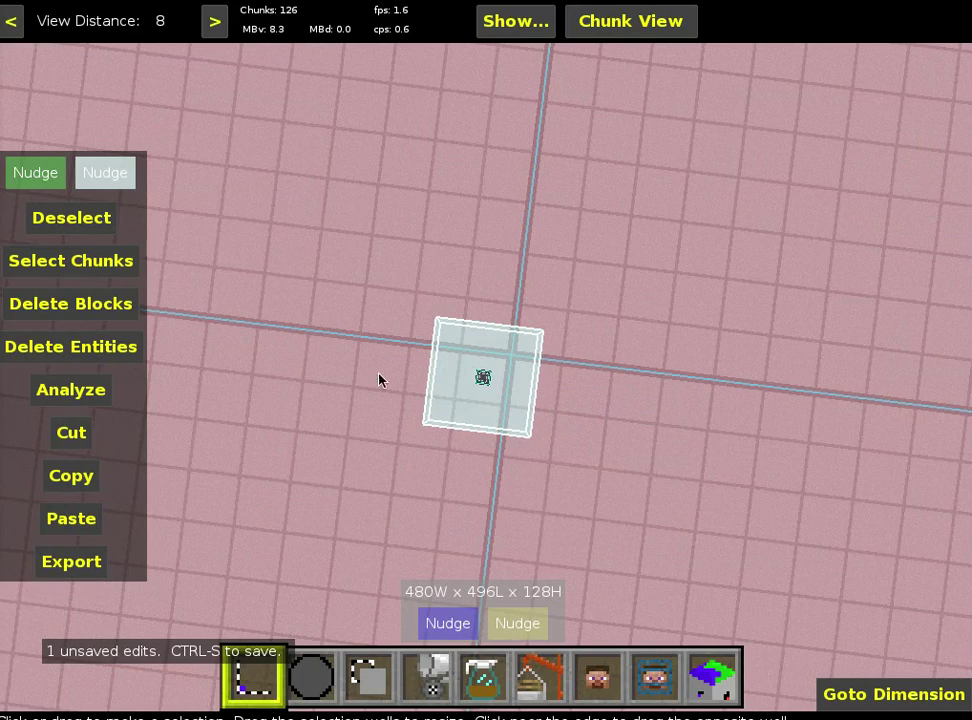
# Look over the imported map area and save the world.
pyautogui.rightClick(484, 372)
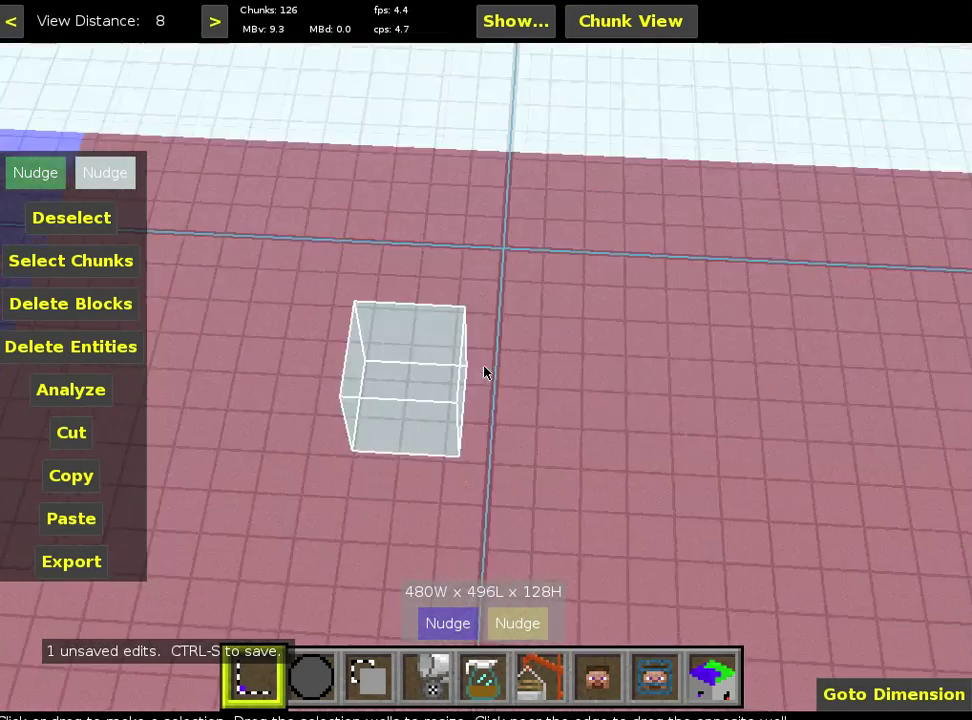
pyautogui.press('d')
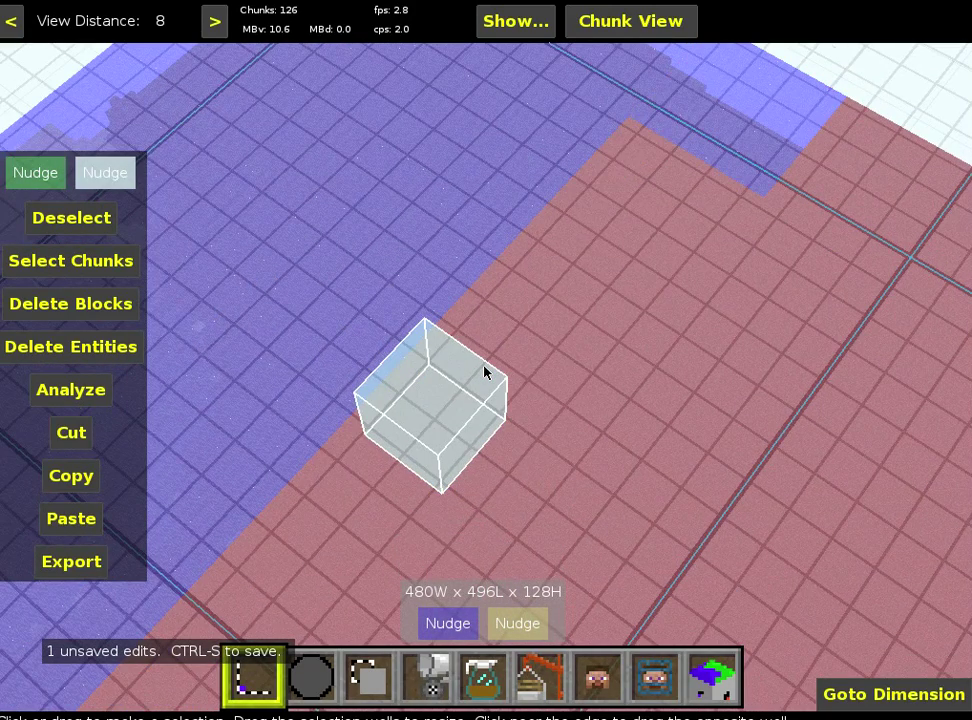
pyautogui.rightClick(484, 366)
pyautogui.moveTo(414, 291); pyautogui.dragTo(414, 291, button='right')
pyautogui.press('Escape')
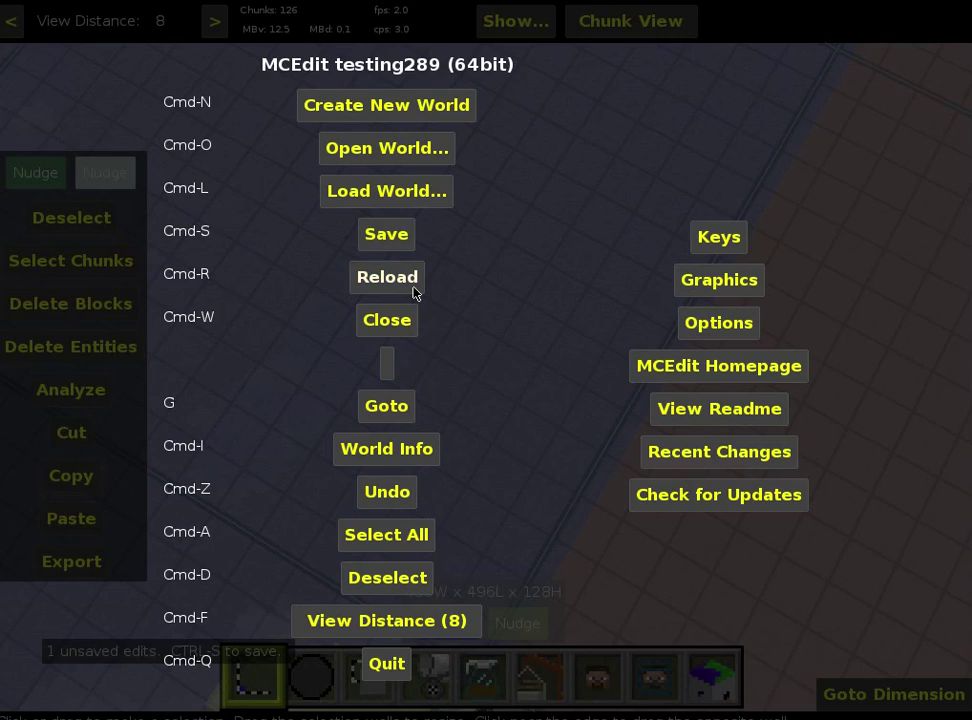
pyautogui.click(414, 291)
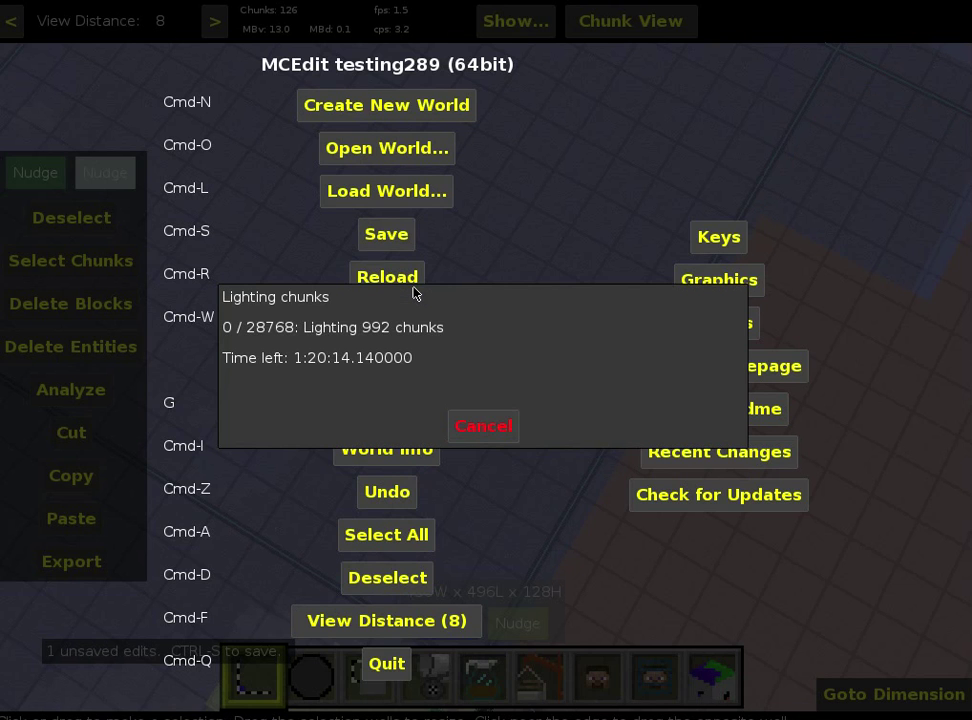